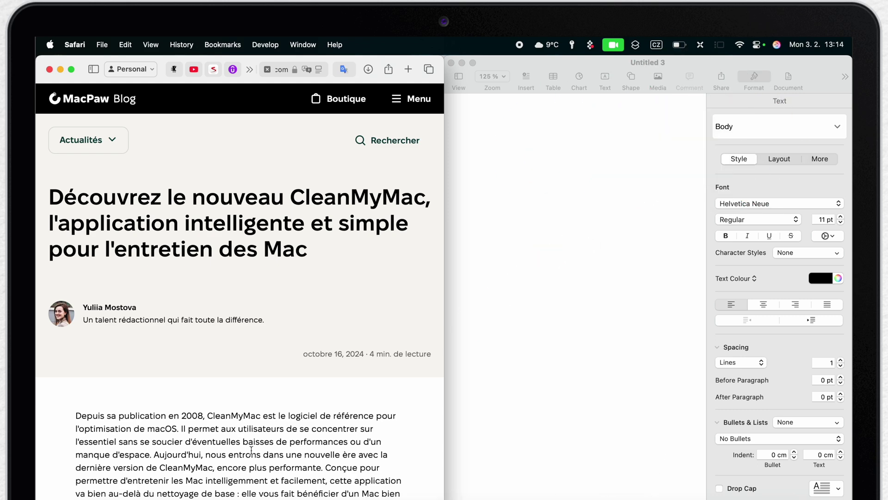
Select the article's opening French paragraph and translate it in Safari to English (UK)
scroll(251, 450, "down", 3)
scroll(251, 450, "down", 1)
left_click_drag(75, 282, 370, 375)
key("super+c")
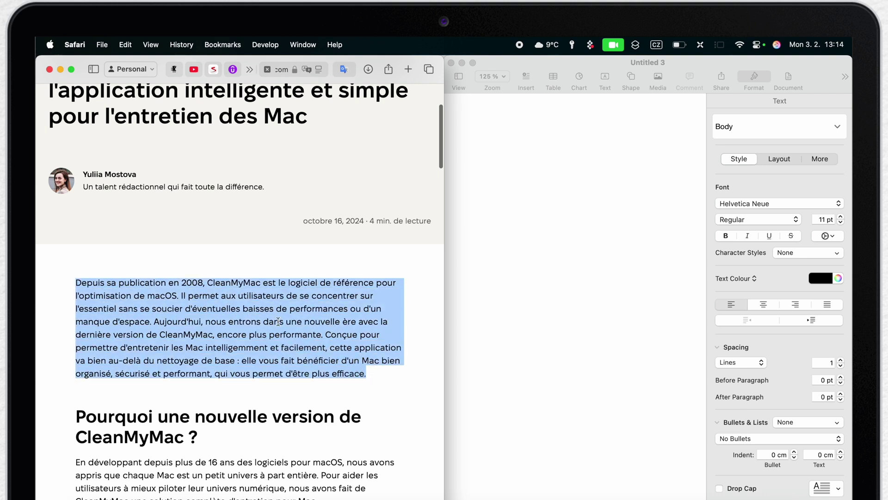
right_click(198, 312)
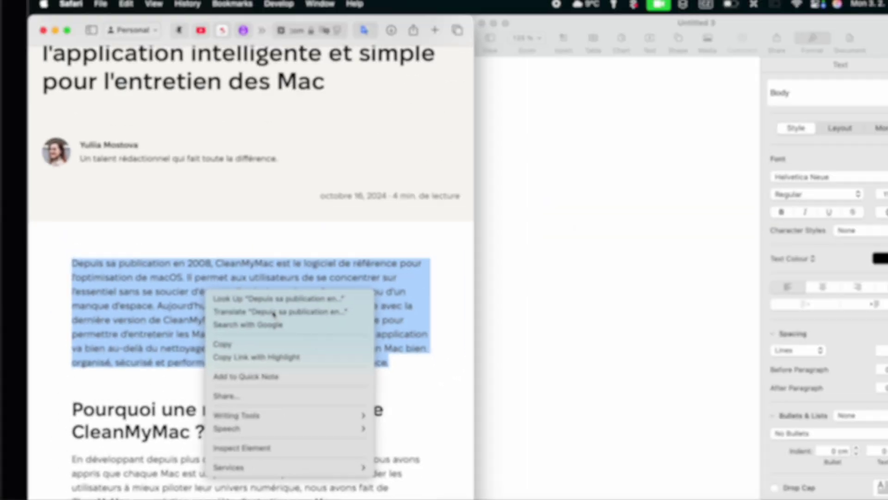
left_click(361, 206)
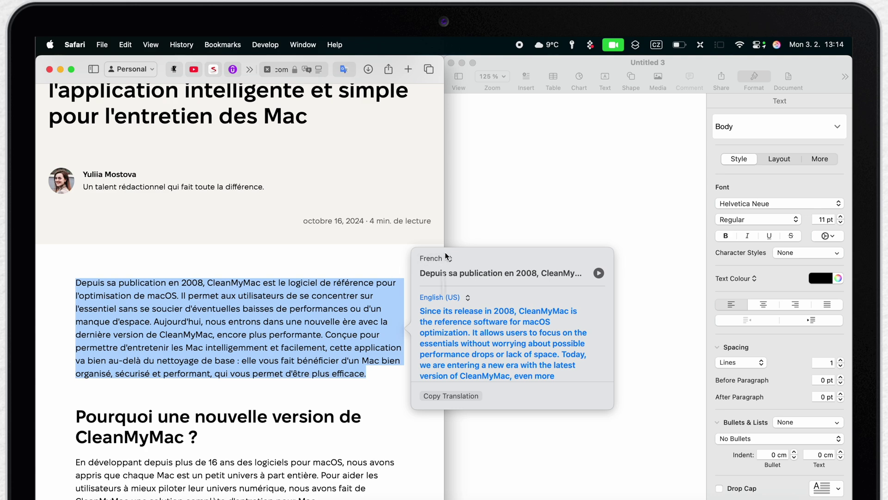
left_click(442, 298)
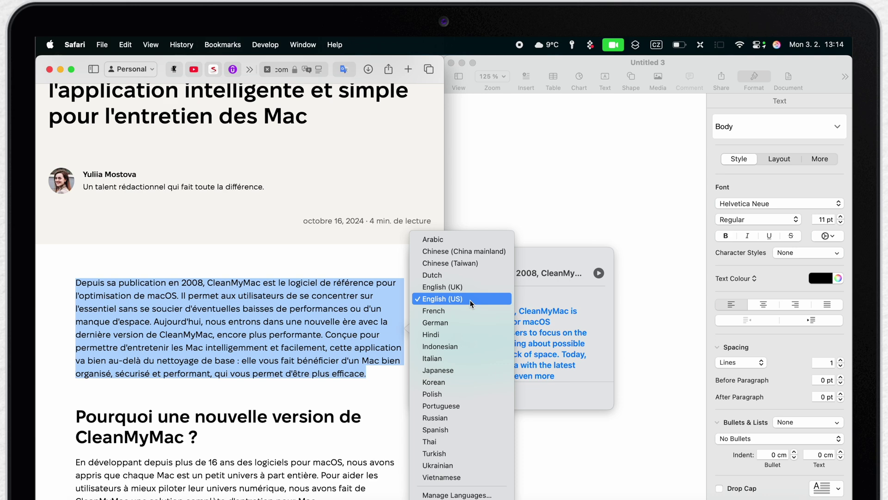
left_click(434, 290)
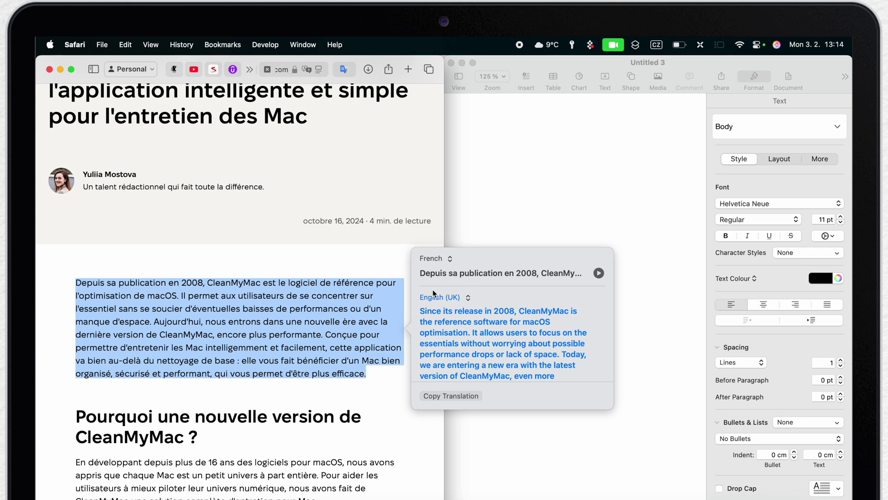
Dismiss Safari's translation and paste the French paragraph into Google Translate
left_click(373, 376)
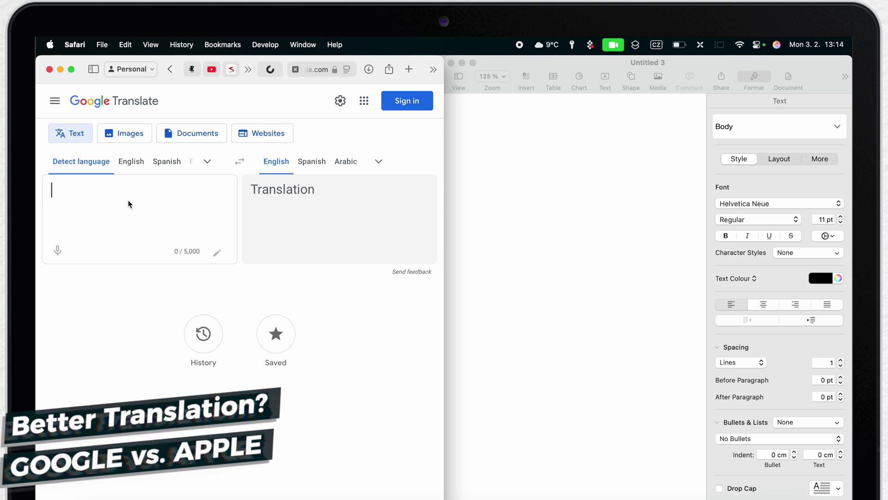
key("super+v")
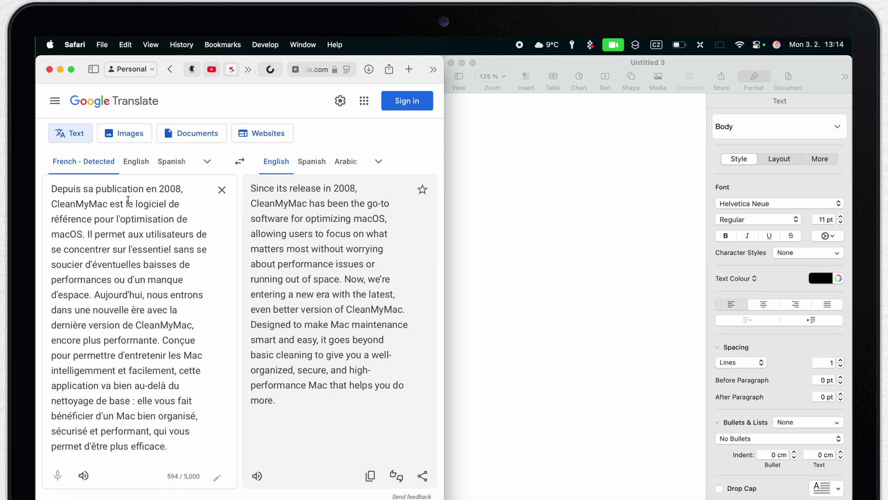
Paste the French paragraph into the Pages document and hide the Format inspector
left_click(509, 218)
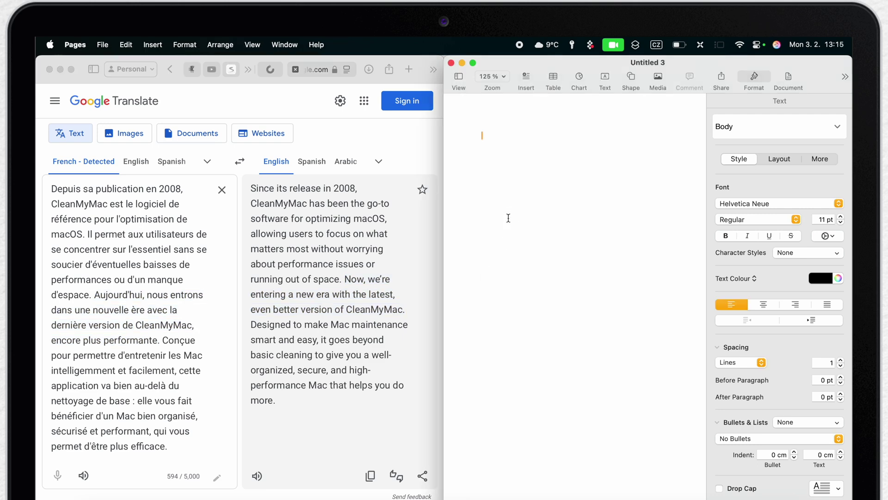
key("super+v")
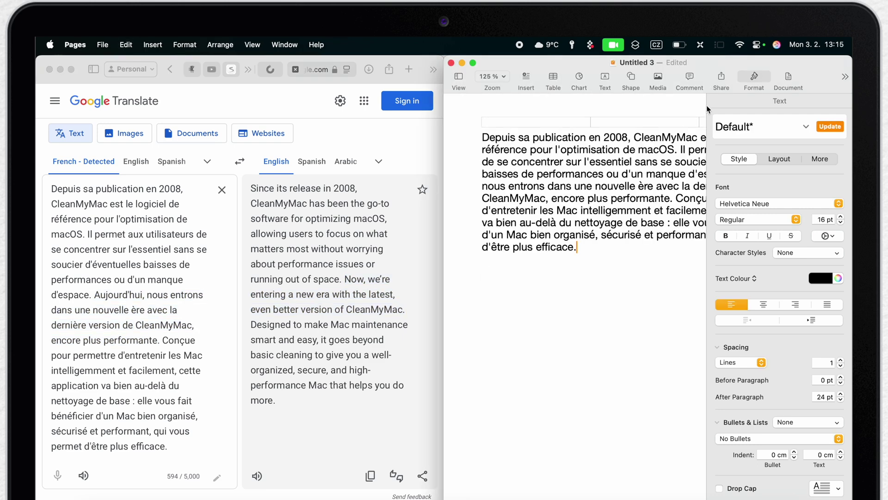
left_click(754, 77)
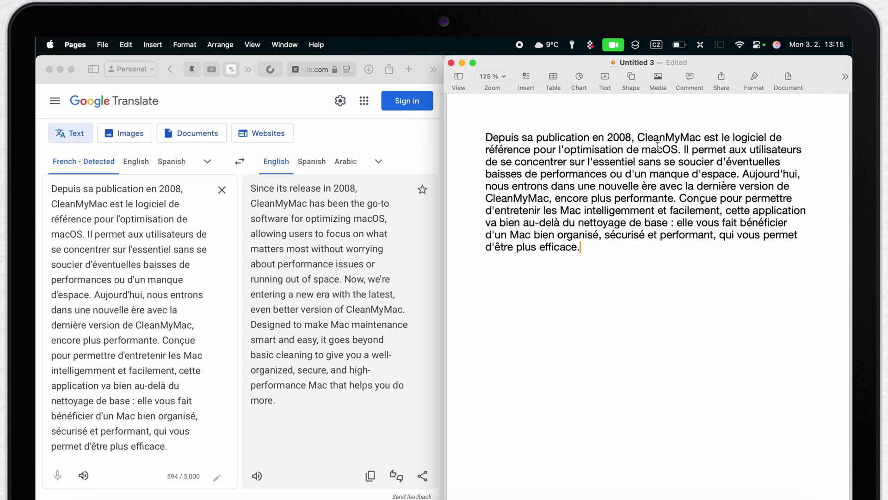
Translate the paragraph to English (UK), copy the translation and paste it below
key("super+a")
right_click(659, 147)
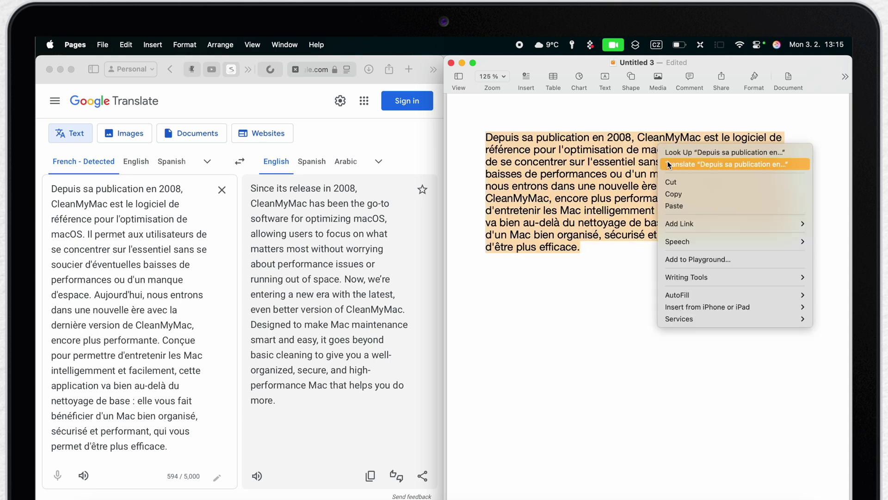
left_click(668, 165)
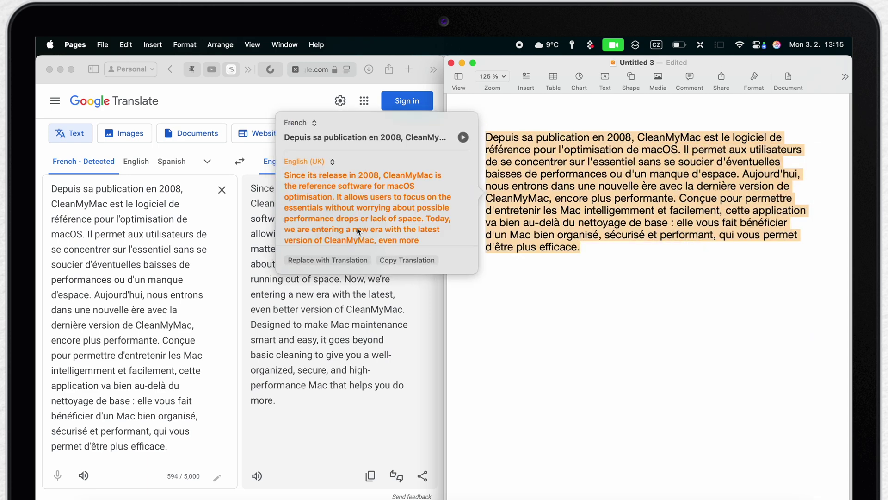
left_click(404, 258)
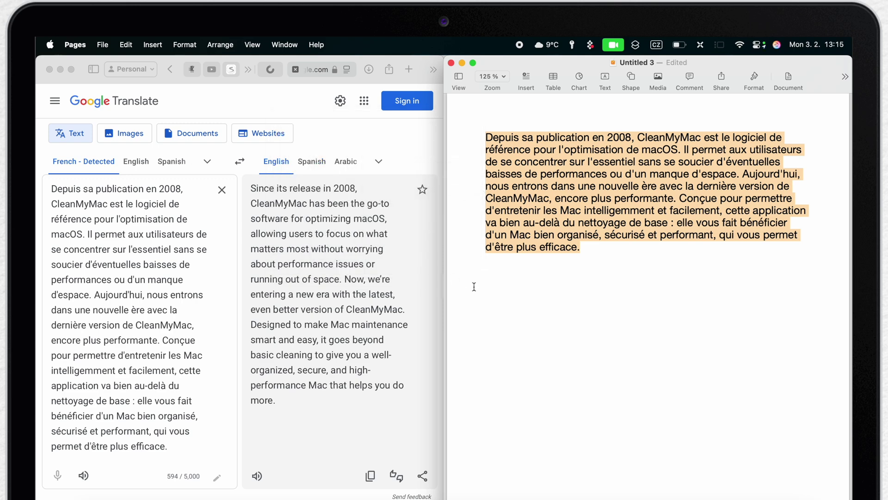
left_click(491, 293)
key("Return")
key("Return")
key("Return")
key("Return")
key("Return")
key("super+v")
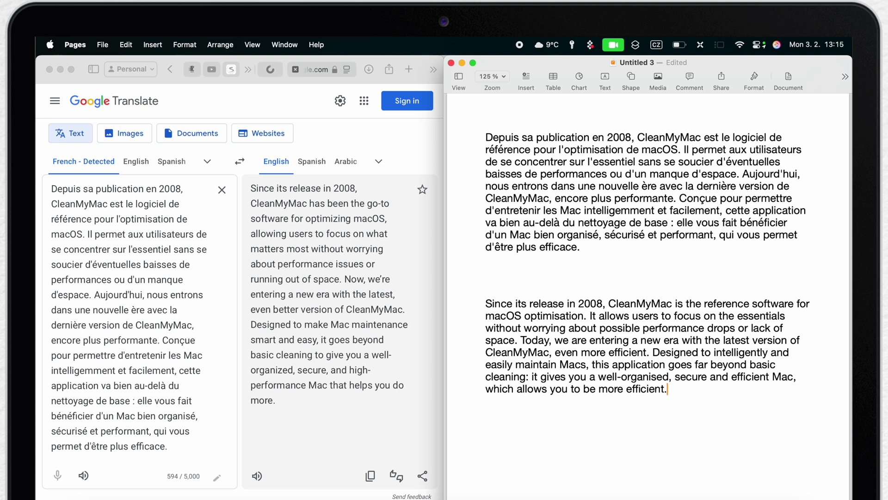
Replace the first French paragraph with its English (UK) translation using Replace with Translation
triple_click(516, 186)
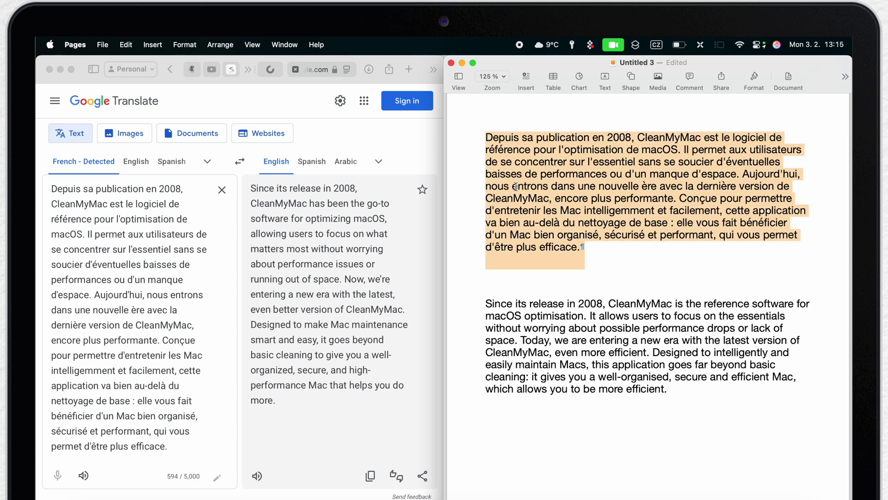
right_click(516, 186)
left_click(529, 204)
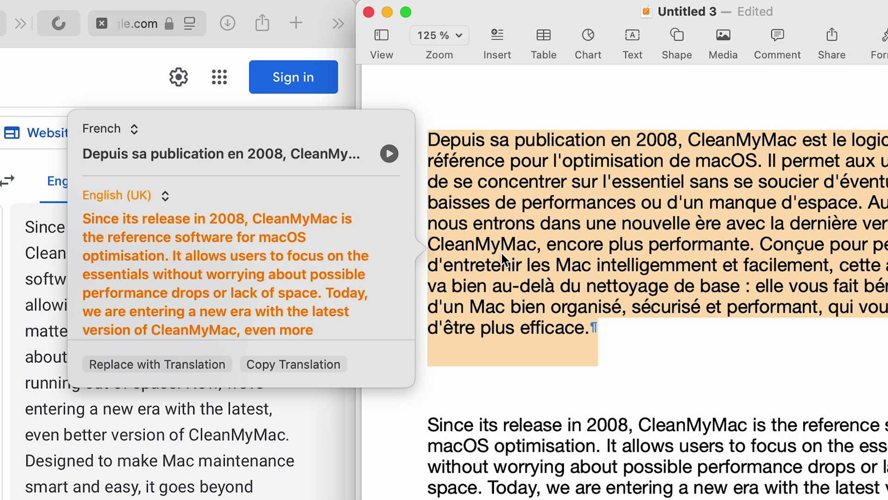
left_click(165, 364)
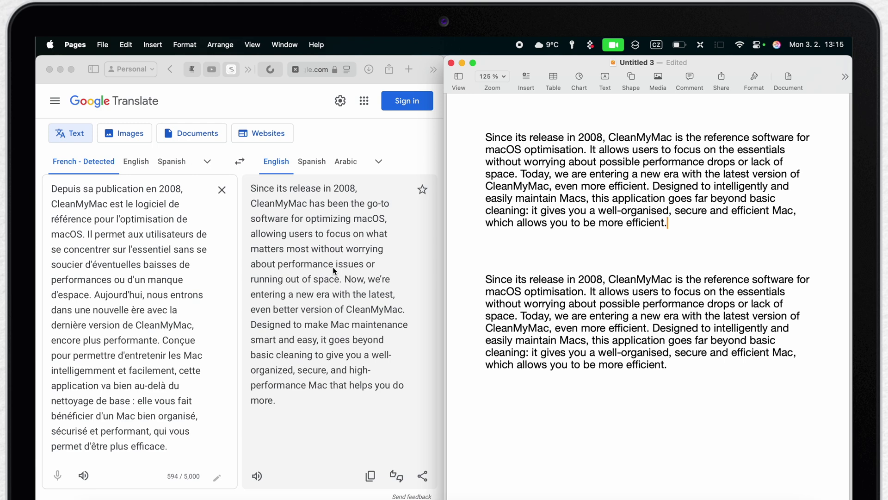
From the Translate panel for the first English paragraph, choose Manage Languages…
triple_click(641, 153)
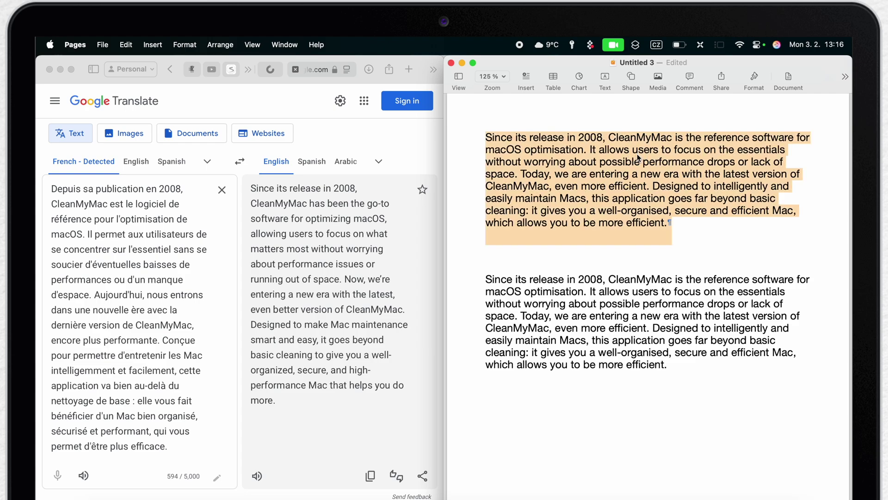
right_click(640, 155)
left_click(648, 171)
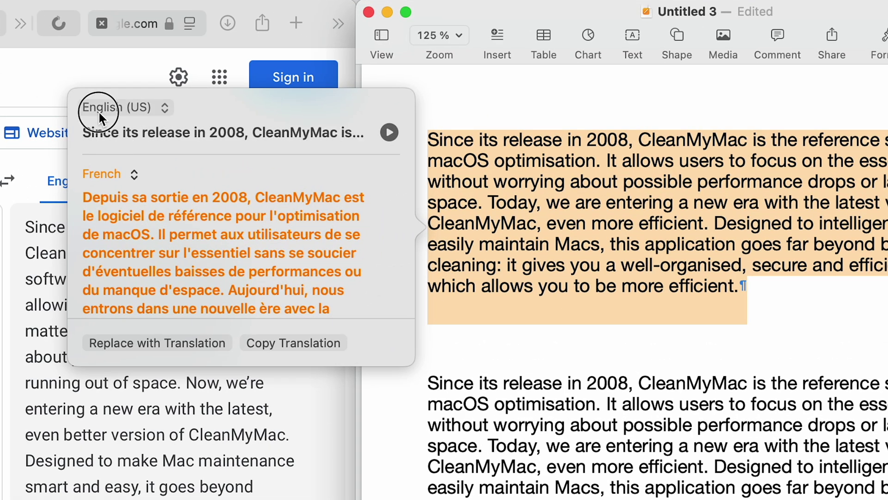
left_click(181, 112)
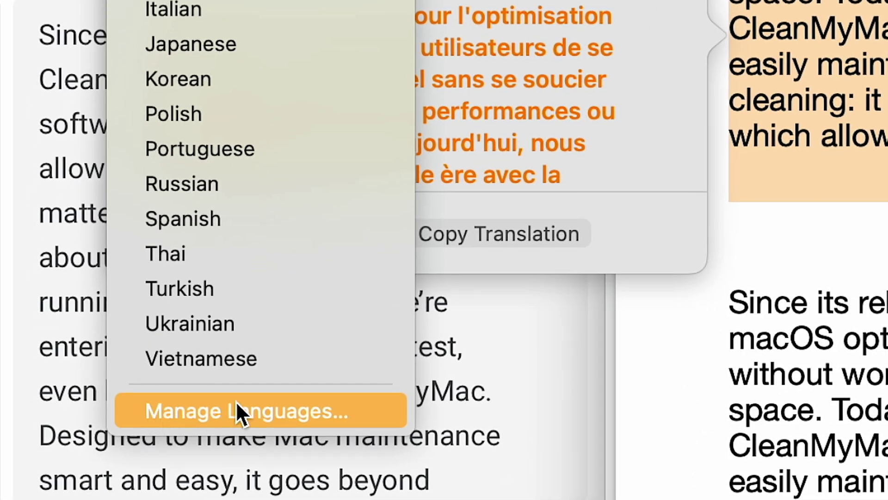
left_click(267, 401)
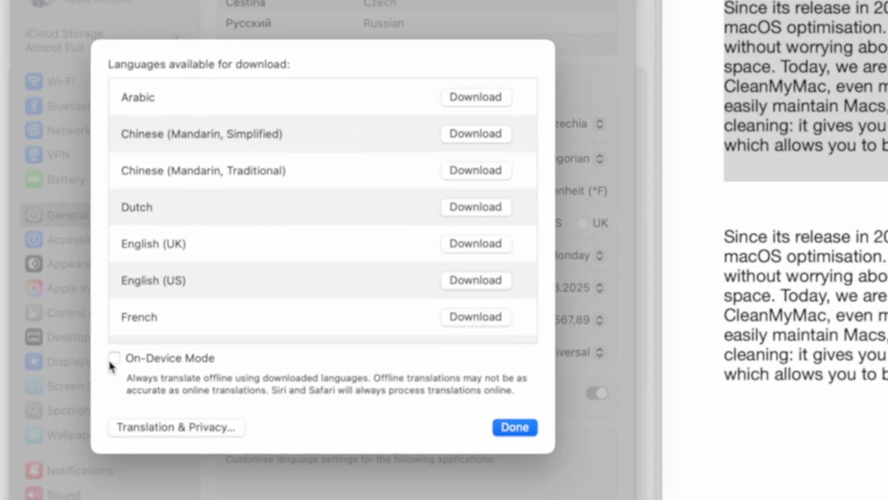
Enable On-Device Mode for offline translation and close the languages sheet with Done
left_click(107, 355)
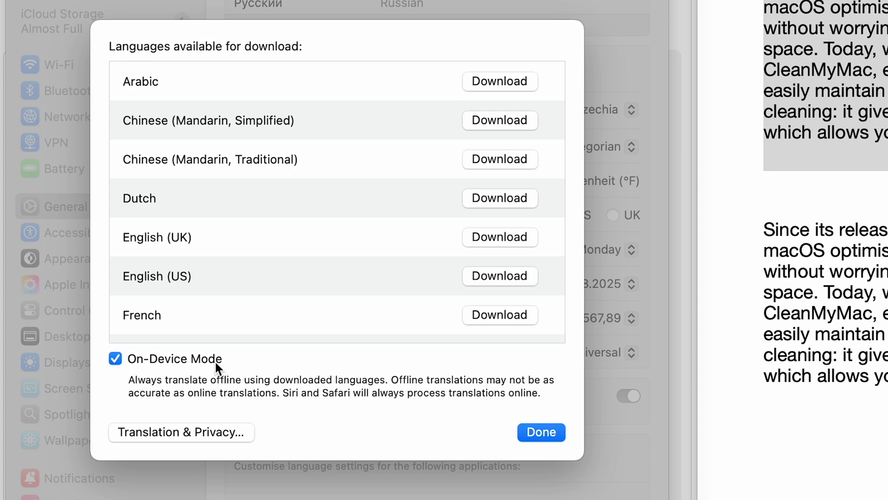
left_click(531, 422)
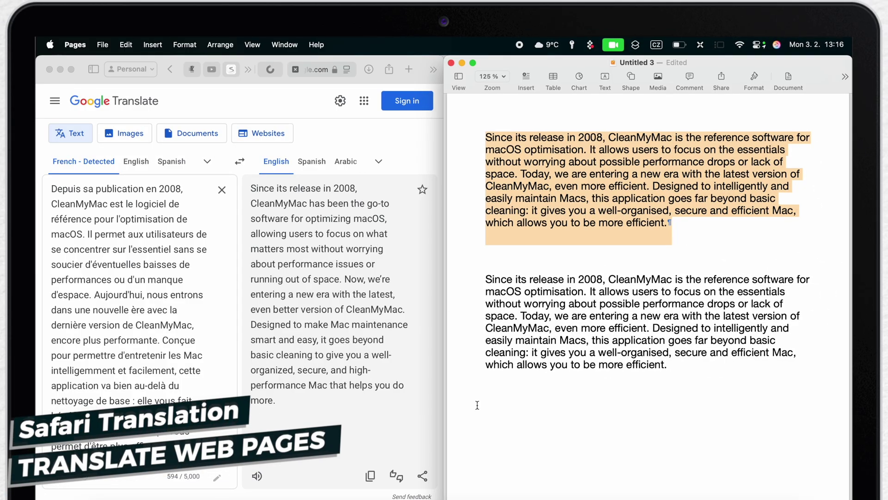
Bring Safari forward, widen it, and translate the whole MacPaw article into English
left_click(434, 145)
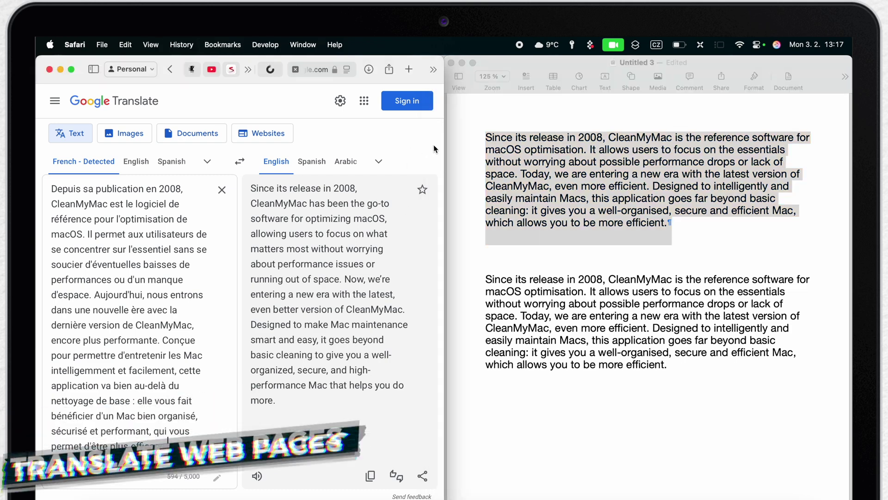
left_click_drag(444, 143, 683, 139)
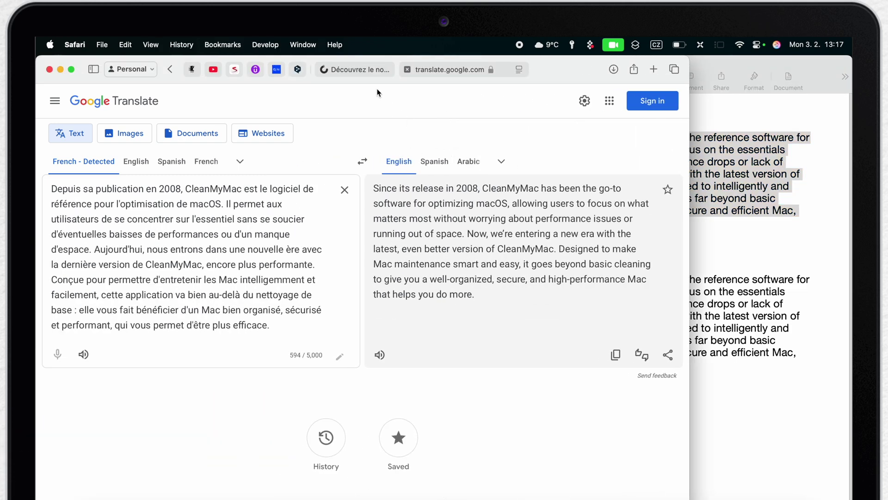
left_click(359, 69)
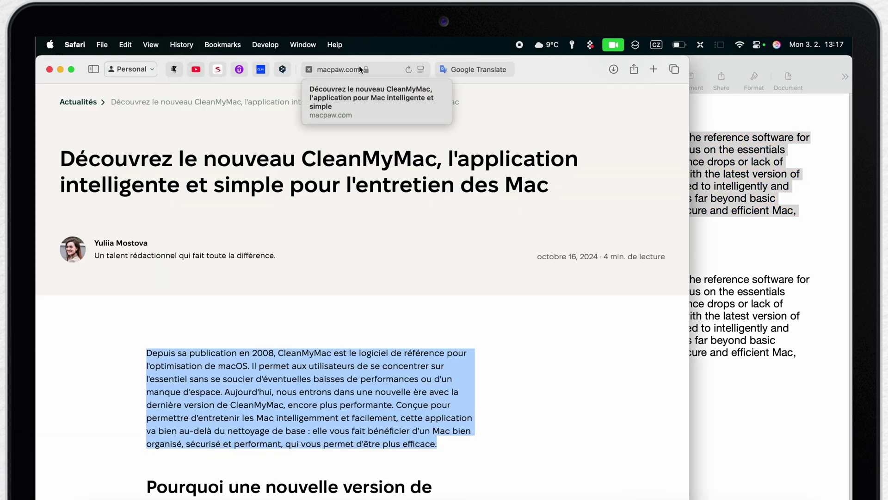
left_click(465, 134)
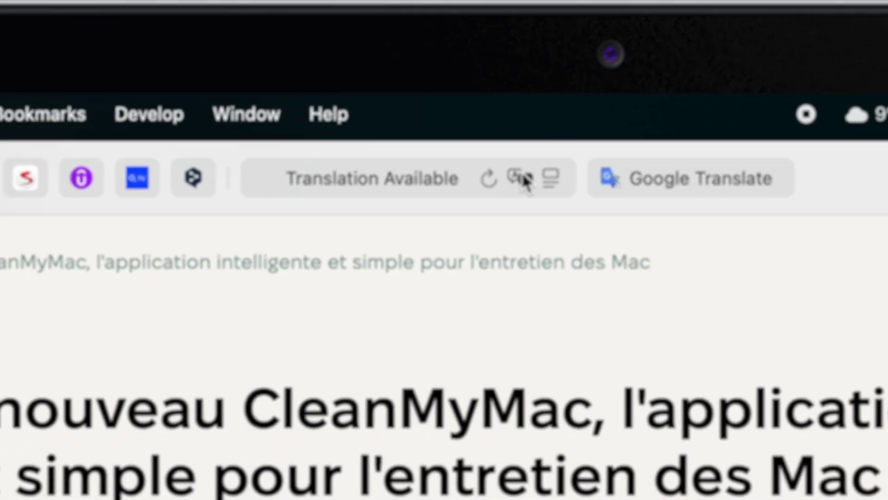
left_click(525, 194)
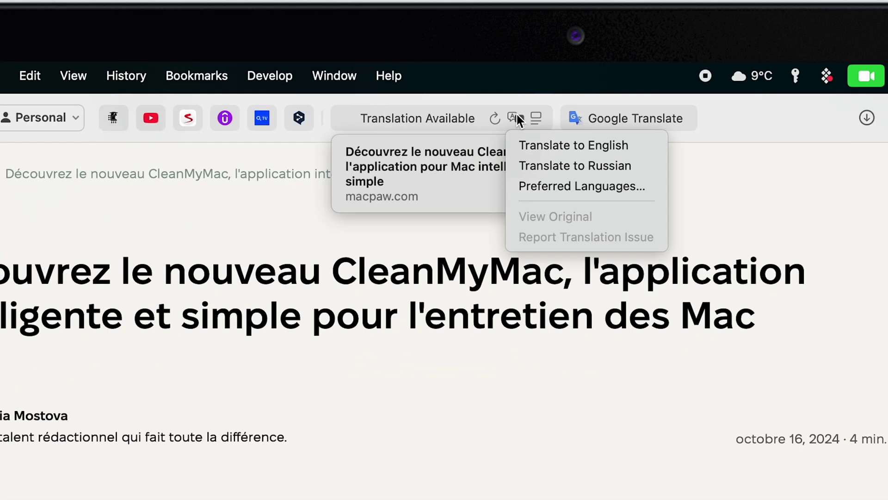
left_click(630, 146)
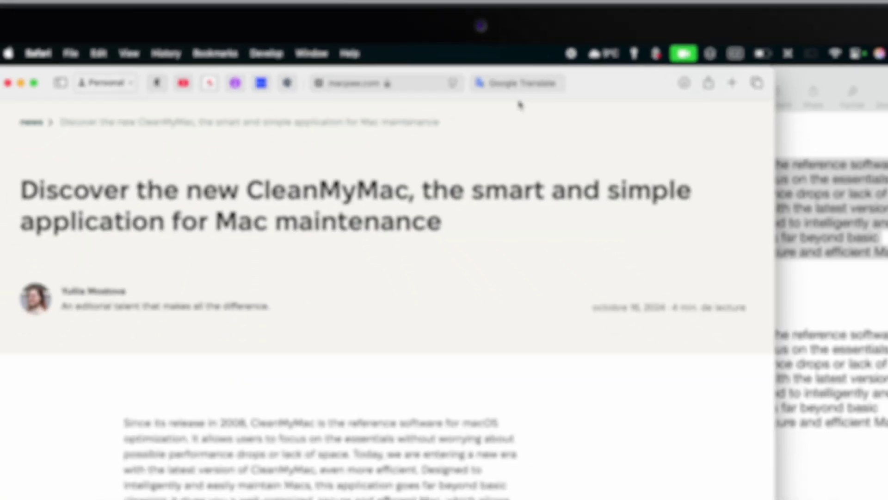
scroll(474, 392, "down", 20)
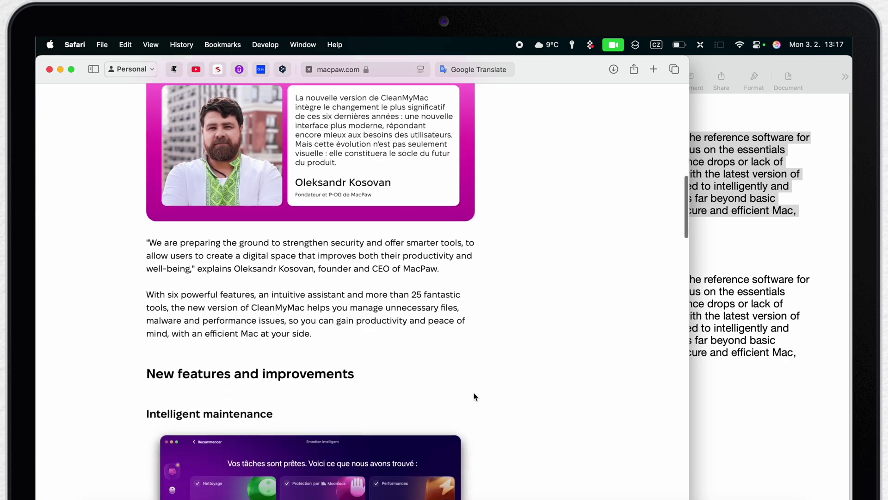
scroll(474, 397, "up", 20)
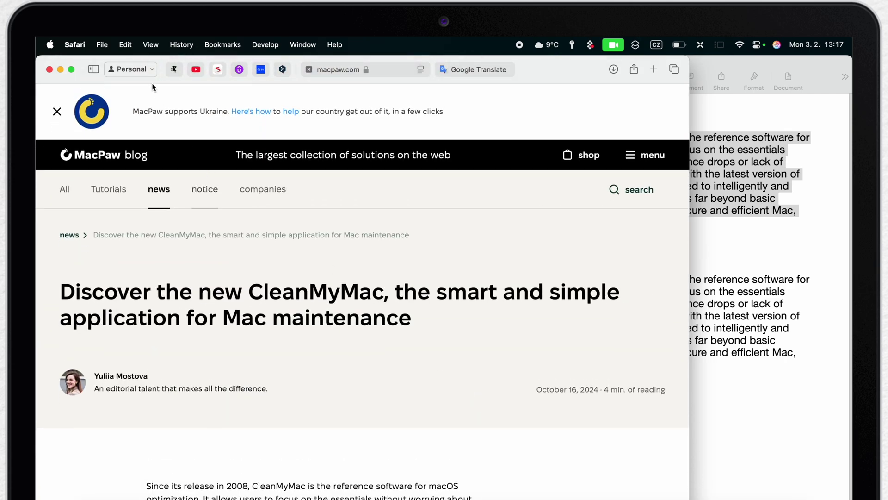
Switch the article back to View Original so it reads in French
left_click(150, 45)
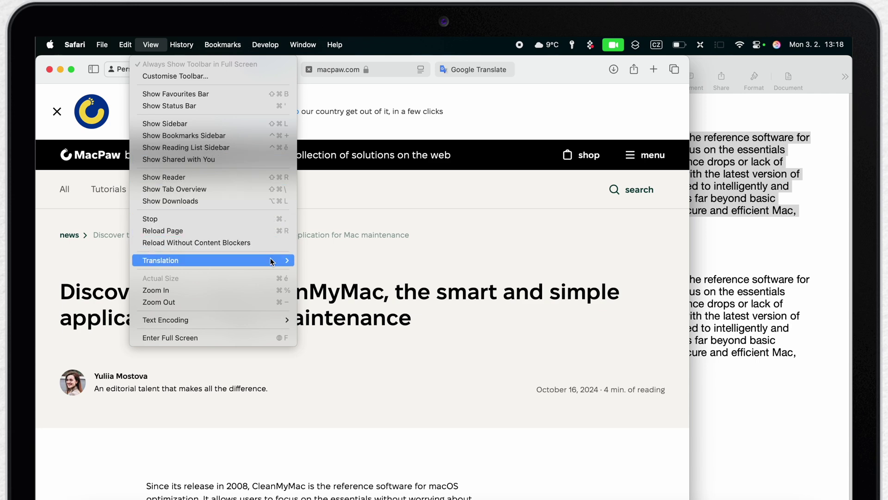
mouse_move(272, 262)
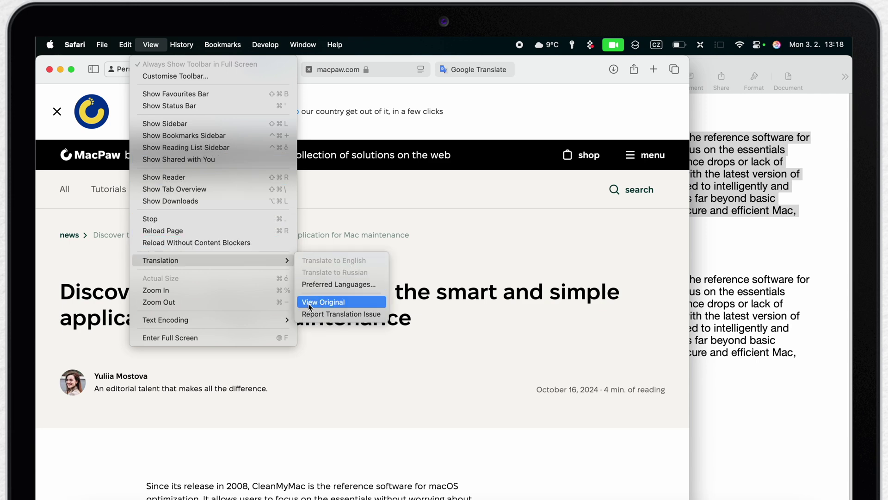
left_click(360, 304)
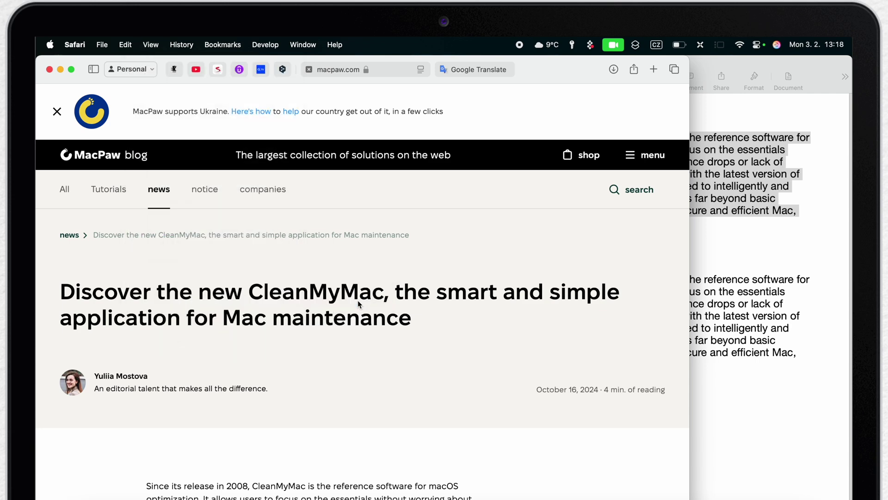
scroll(439, 307, "down", 10)
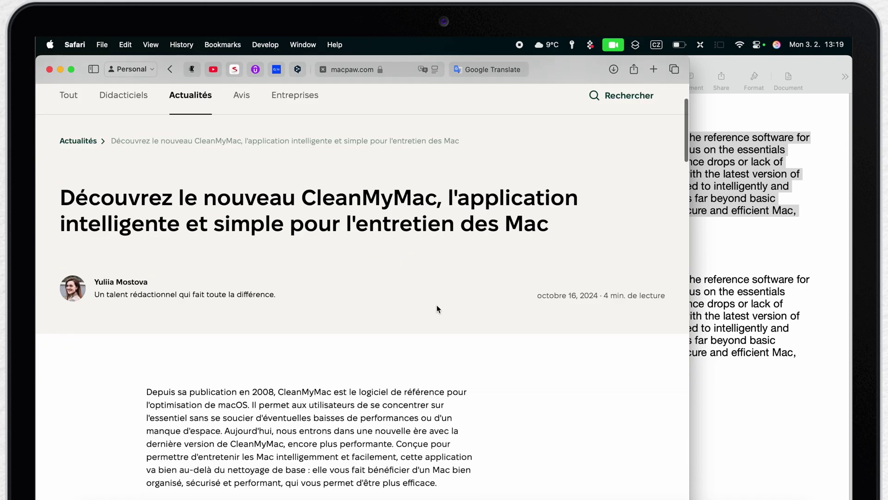
scroll(440, 307, "up", 10)
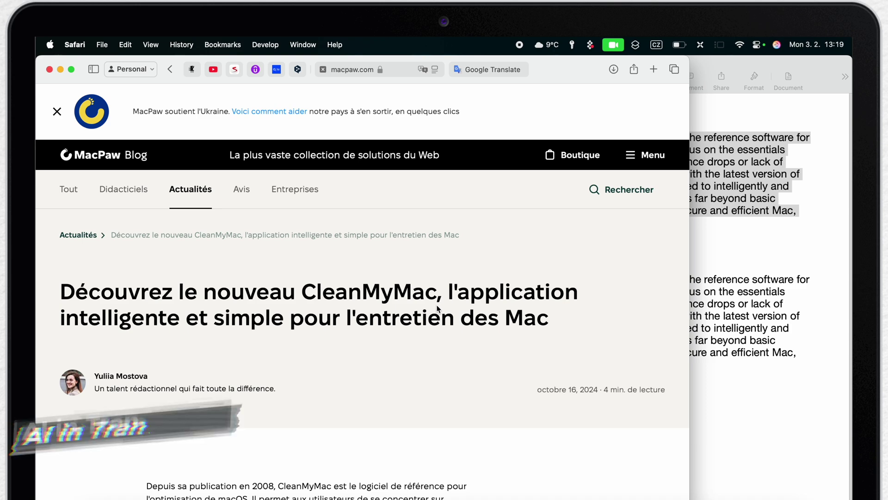
Rewrite the second paragraph with Writing Tools' Professional tone and replace the original
left_click(733, 263)
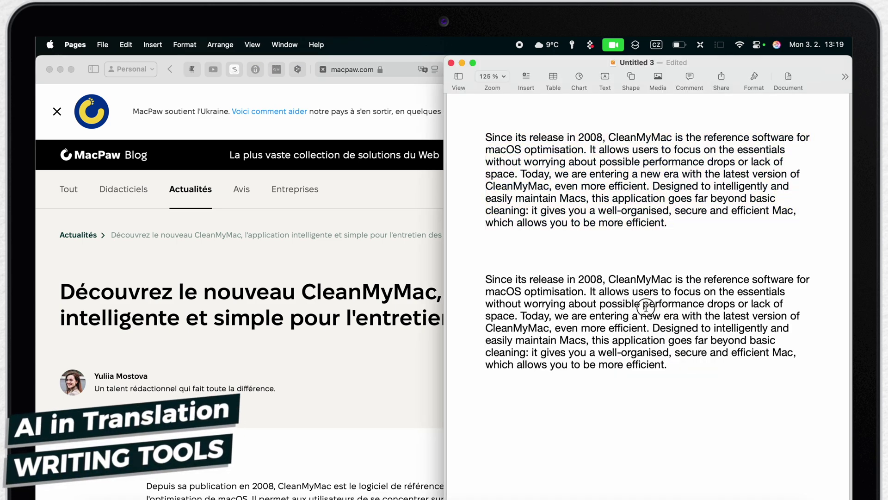
triple_click(741, 292)
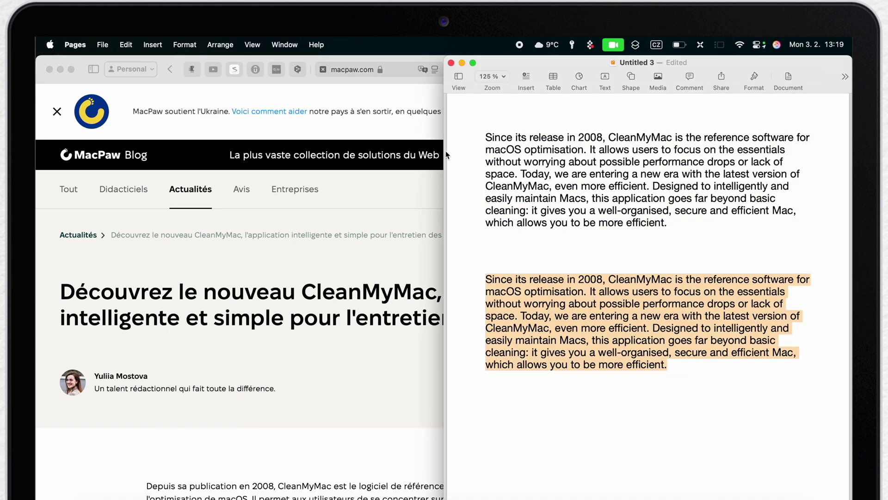
left_click_drag(447, 155, 357, 151)
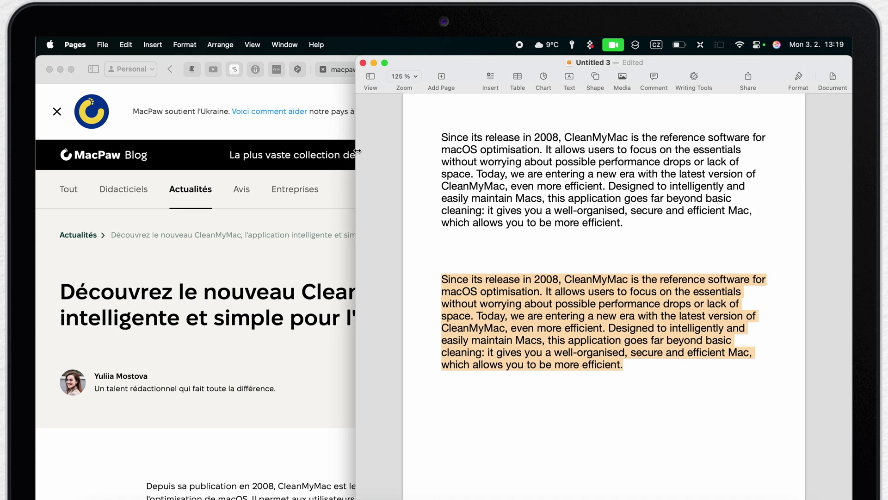
left_click(696, 78)
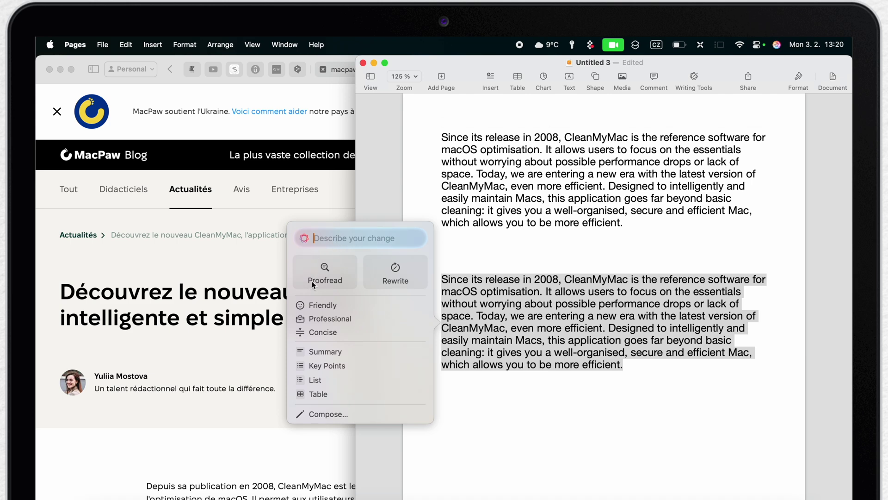
left_click(338, 318)
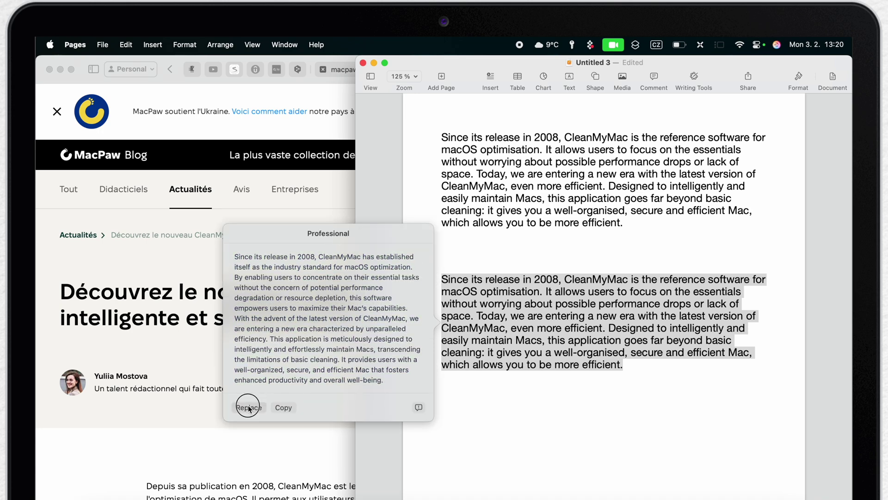
left_click(249, 407)
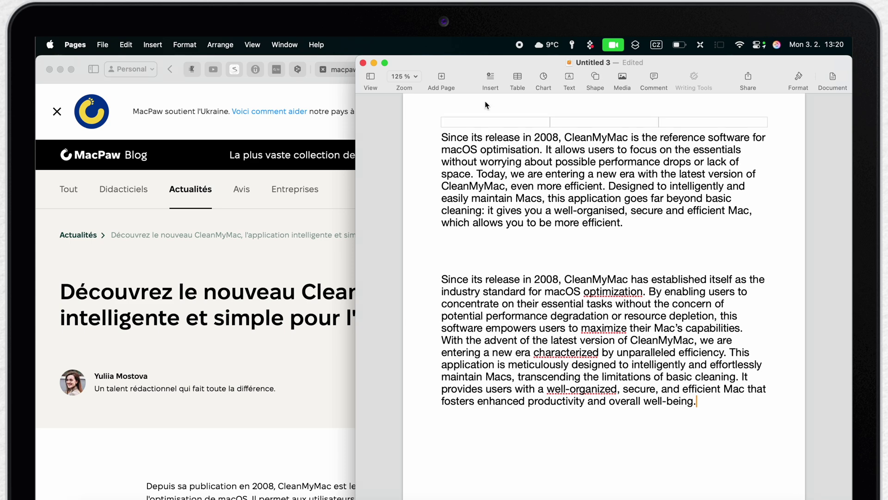
Launch DeepL from the Dock to open its translator window
left_click(577, 499)
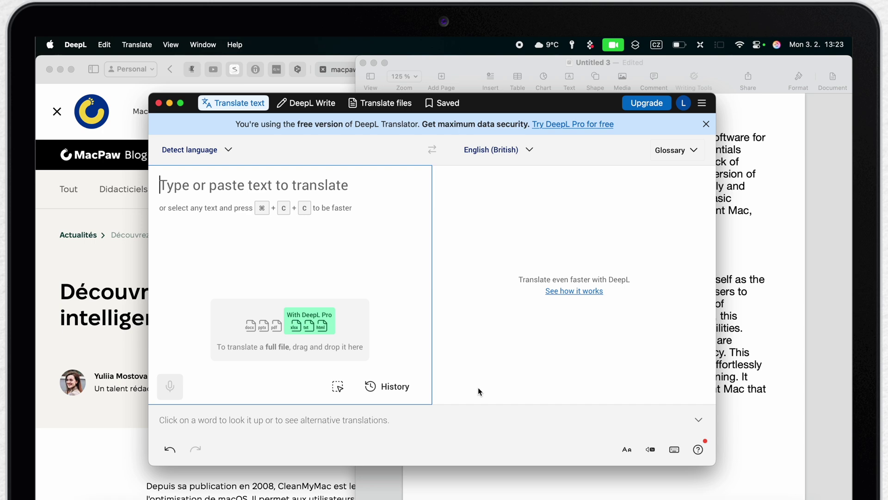
Send the selected French text to DeepL and set the target to English (British)
key("super+c")
key("super+c")
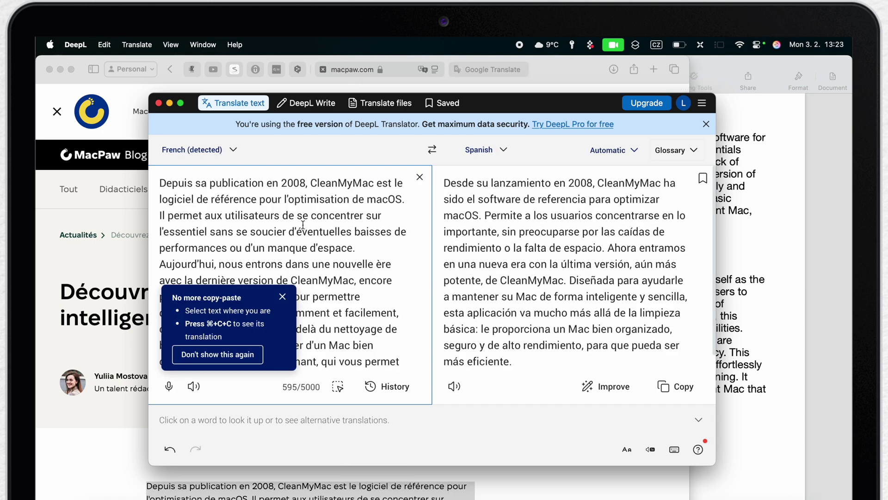
left_click(282, 296)
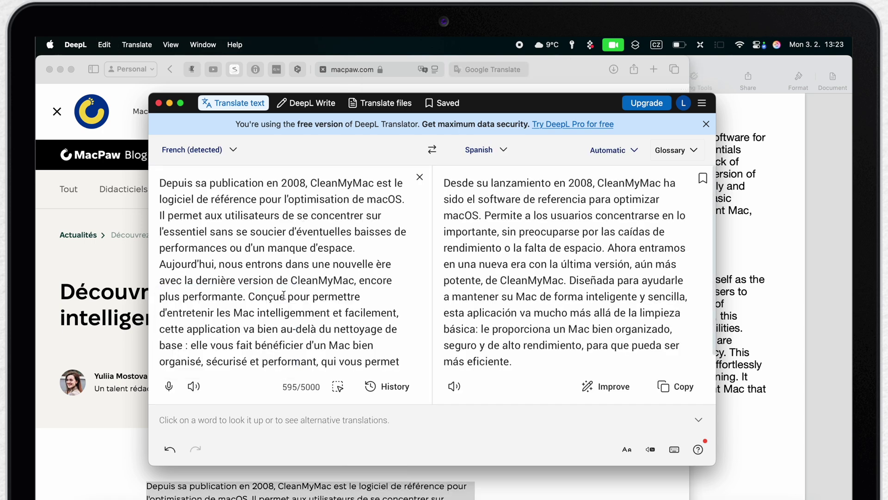
left_click(479, 151)
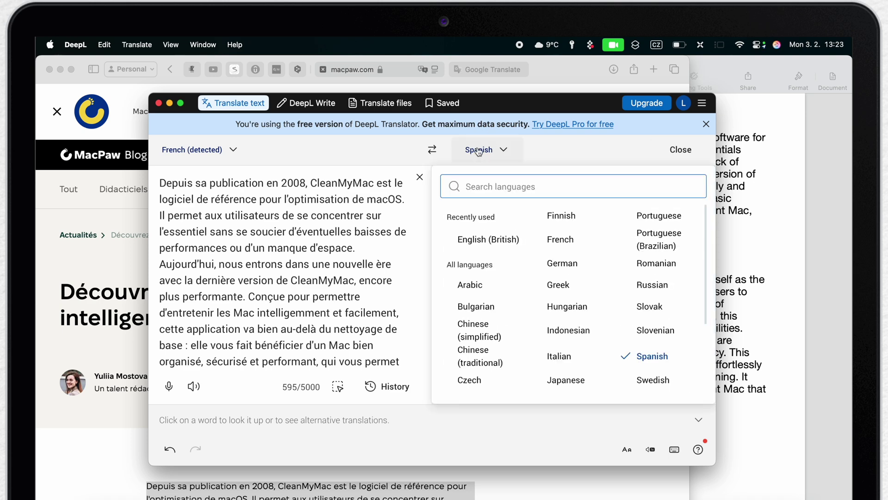
left_click(482, 240)
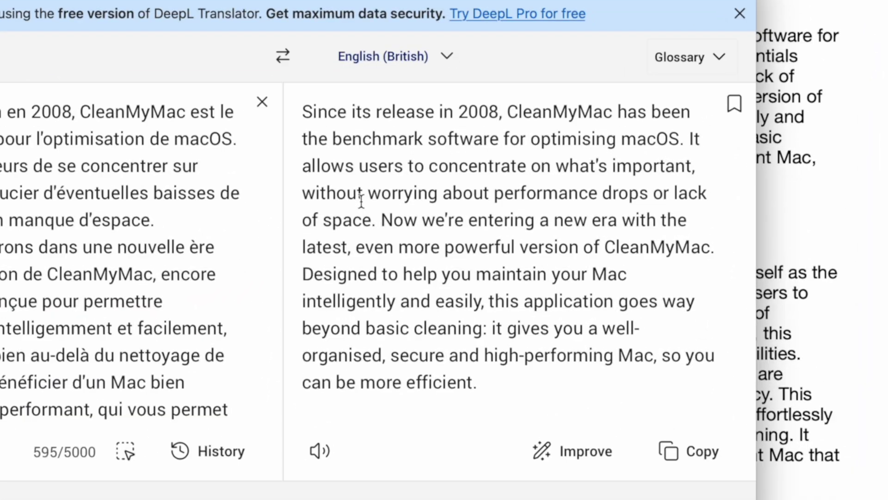
Pick the alternatives "focus" and "storage space", then view options for the final sentence
left_click(464, 162)
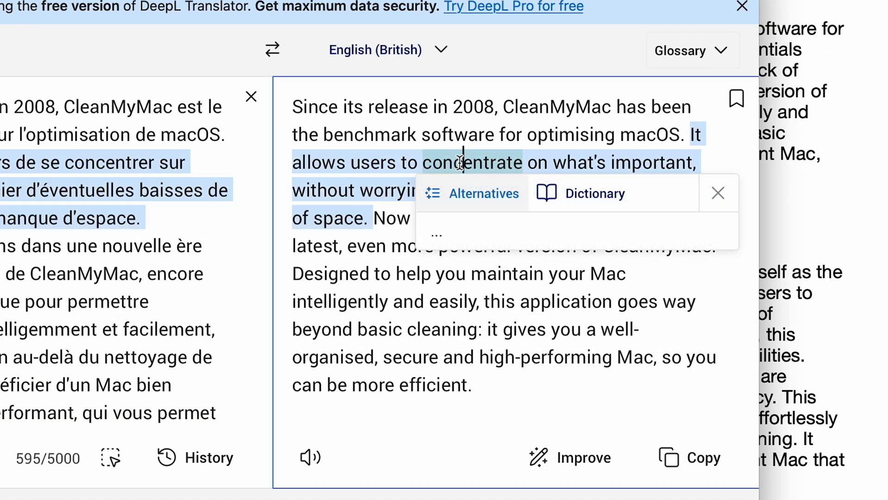
left_click(457, 231)
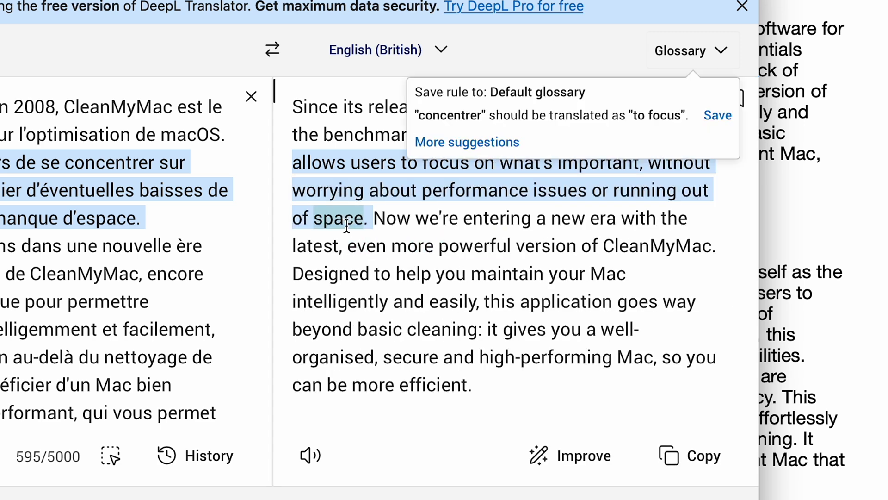
left_click(334, 218)
left_click(340, 325)
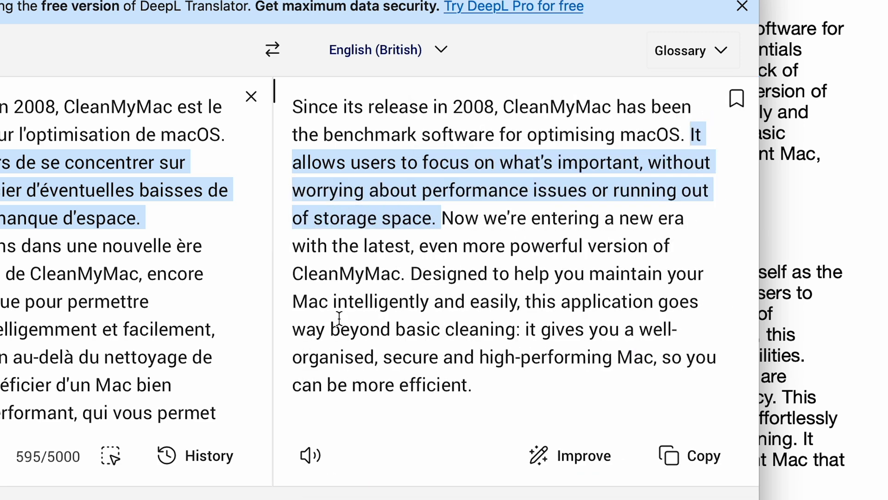
left_click(559, 397)
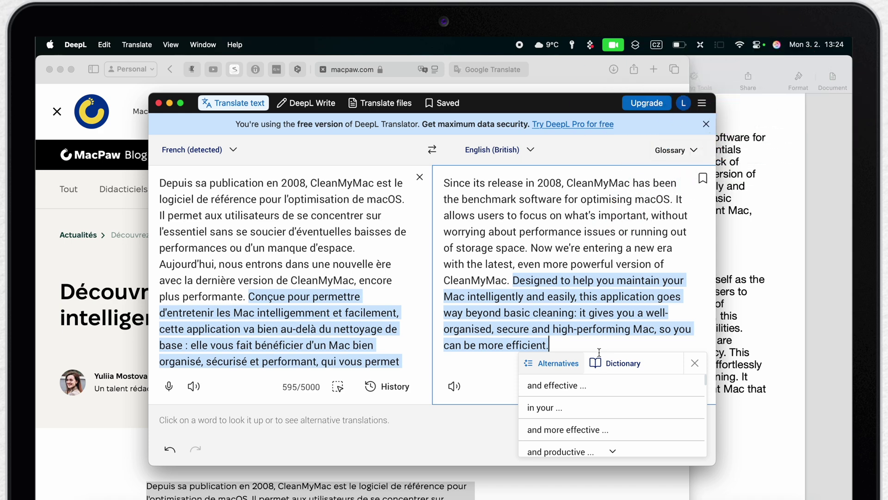
Capture the 'NO ESTACIONAR' sign text from the Preview image with DeepL's Capture Text on Screen
key("ctrl+Up")
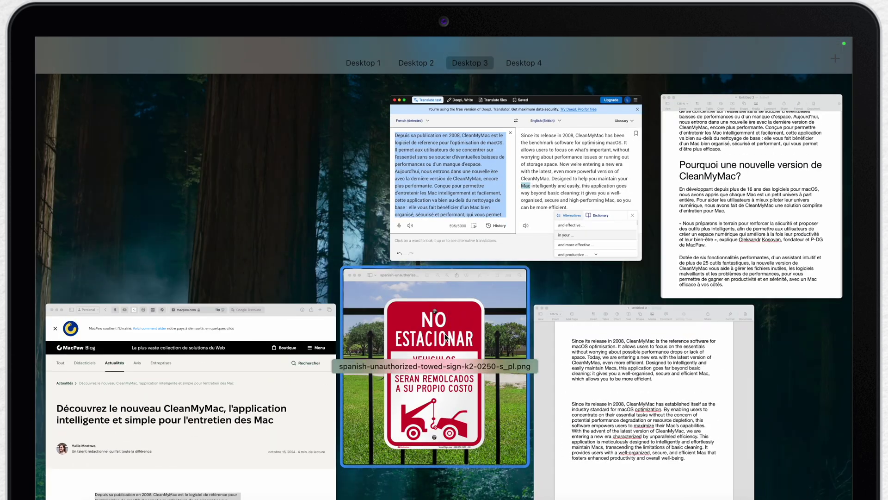
left_click(445, 336)
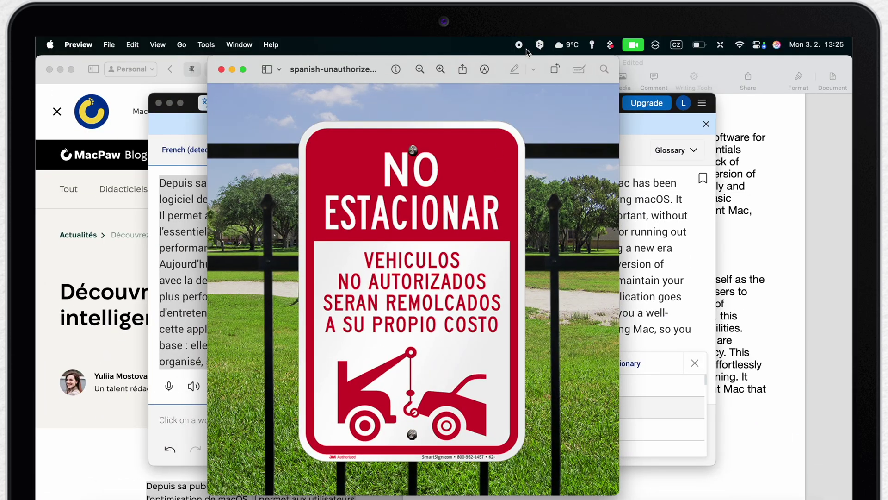
left_click(540, 45)
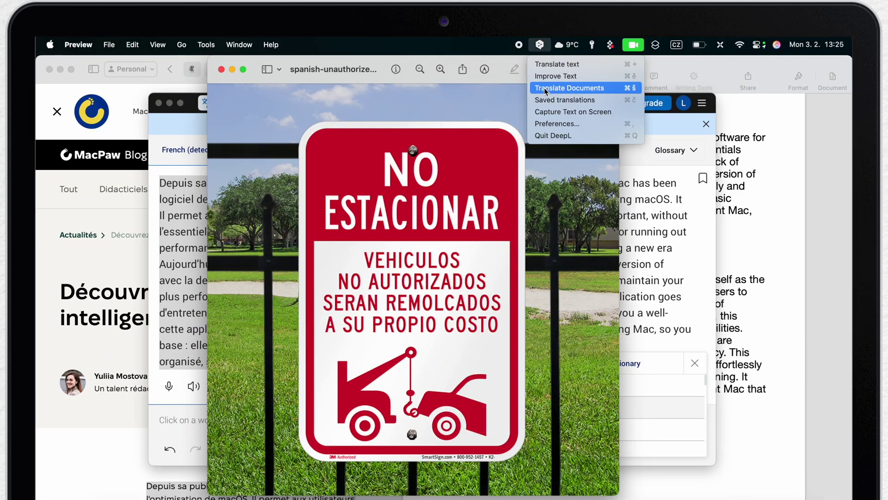
left_click(547, 114)
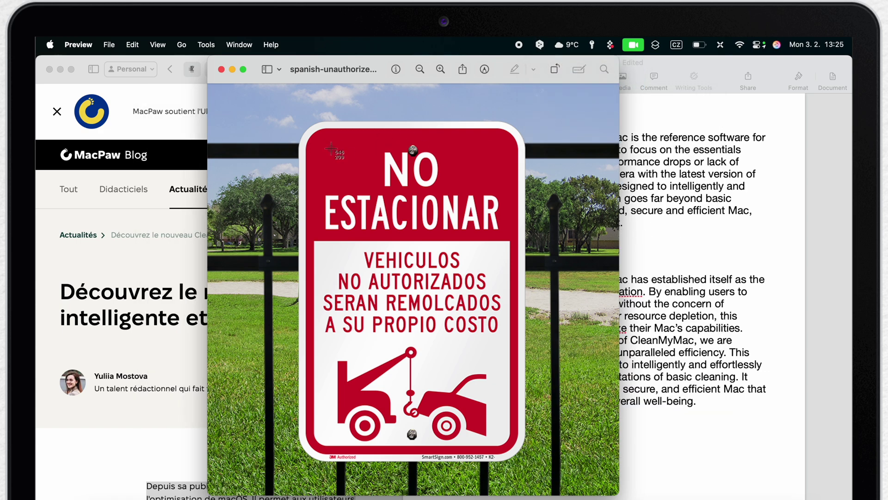
left_click_drag(307, 139, 514, 366)
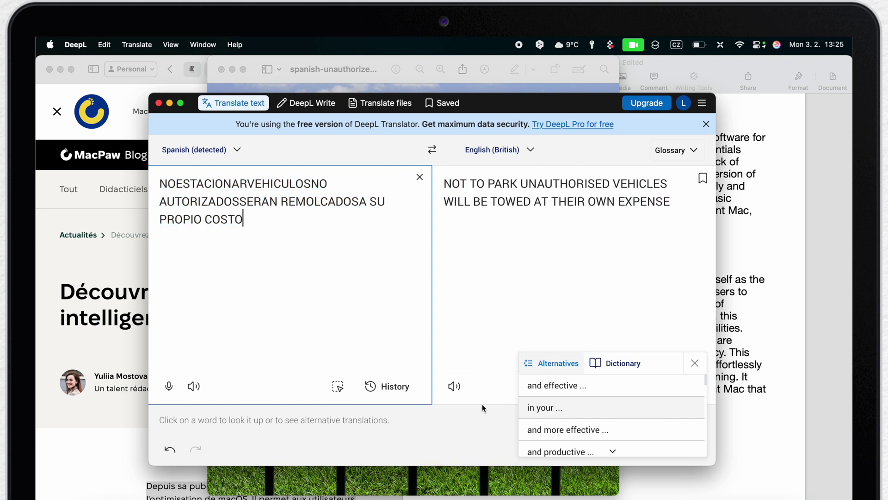
left_click(464, 478)
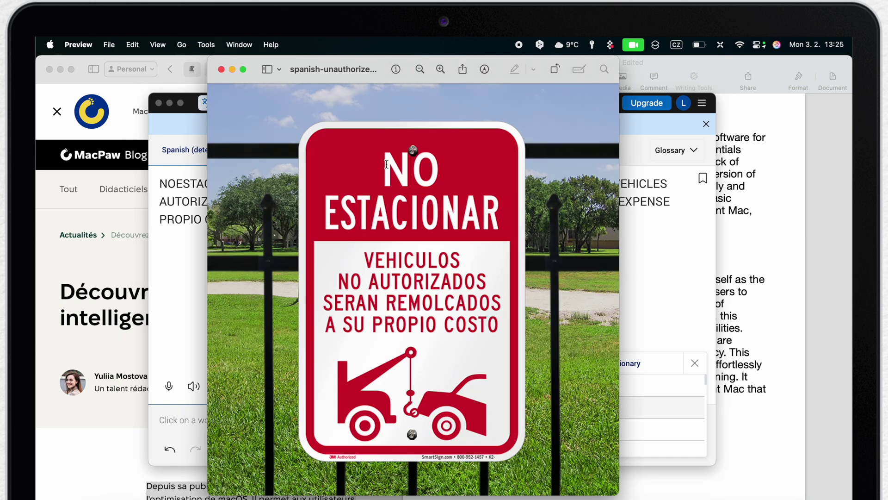
Select the sign's Spanish Live Text in Preview and translate it to English (UK)
left_click_drag(387, 165, 494, 319)
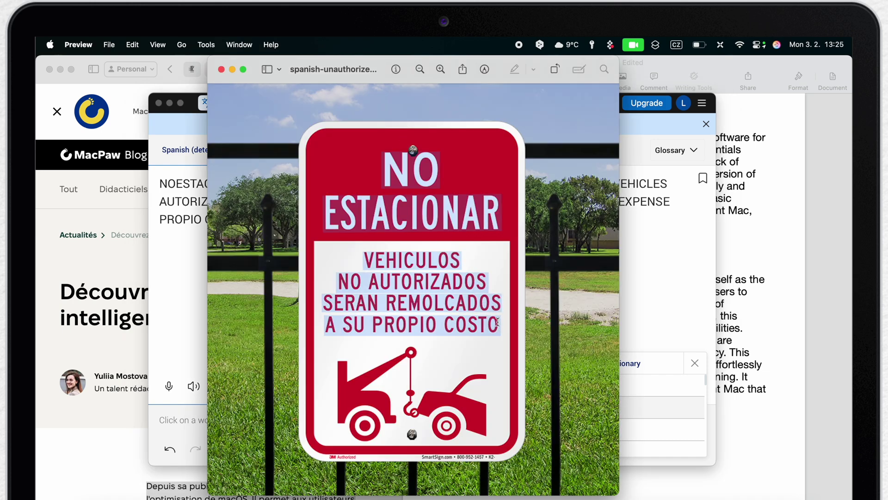
right_click(432, 269)
left_click(444, 283)
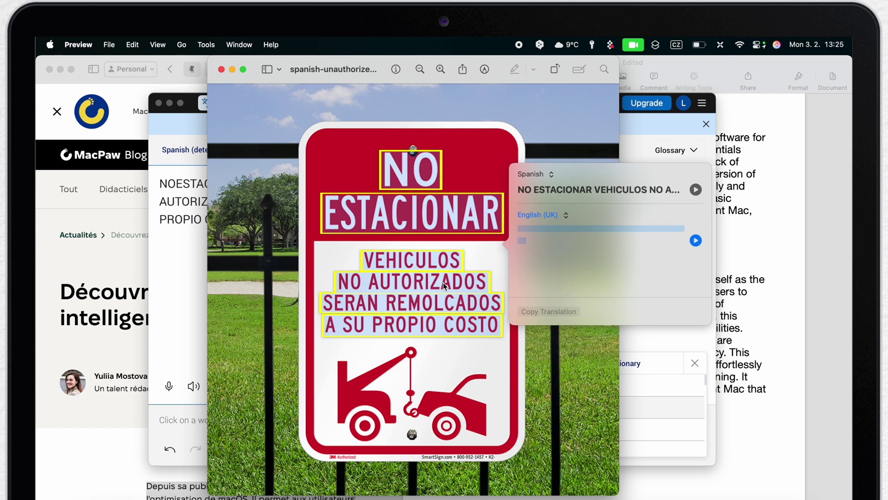